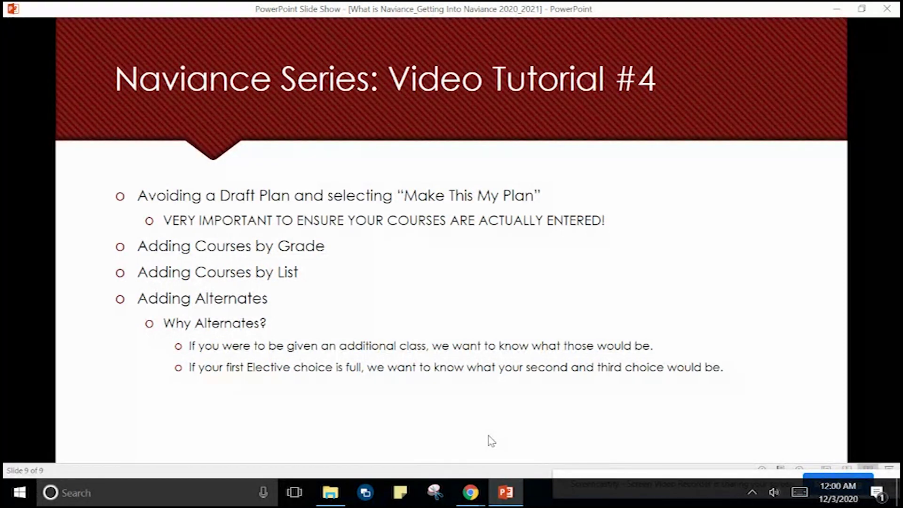
Step: From the slide show, bring up the thumbnails of the open Chrome windows
click(470, 492)
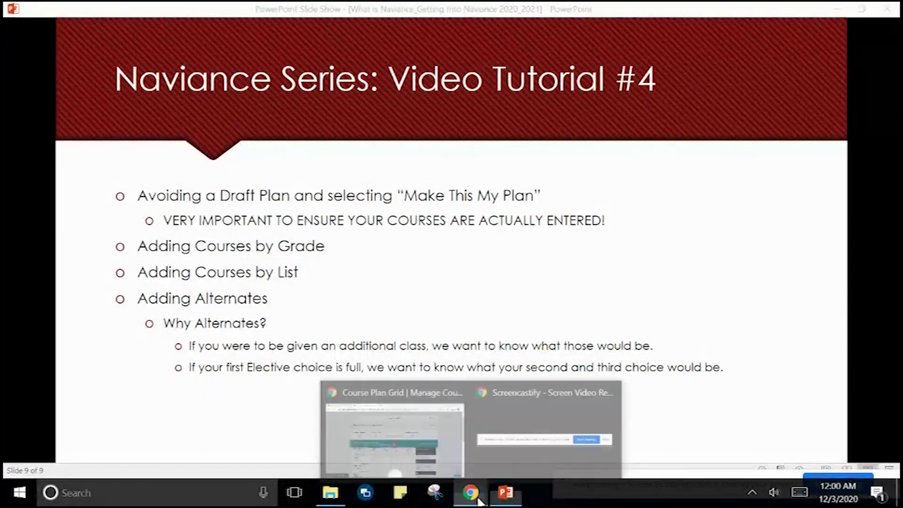
Step: Switch to the J S Morton Graduation Diploma plan, highlight its (Draft Plan) label, and make it current
click(455, 464)
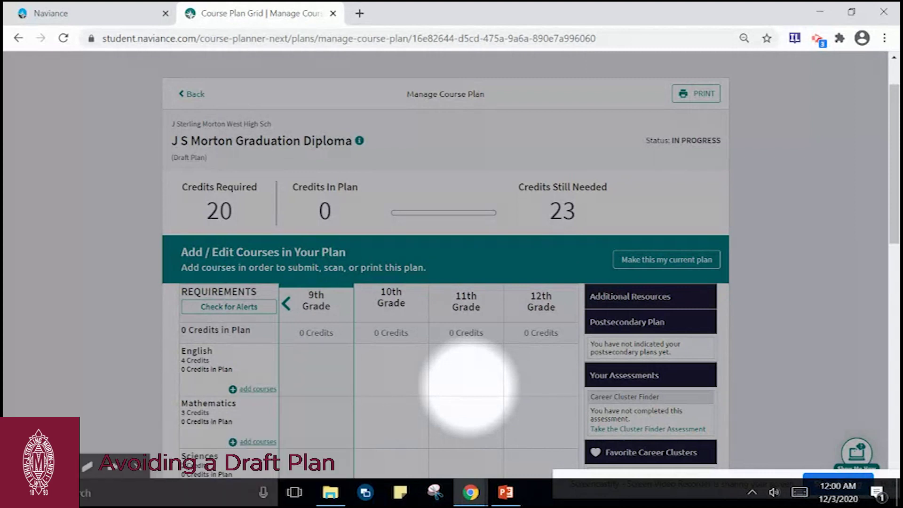
scroll(469, 386, down, 3)
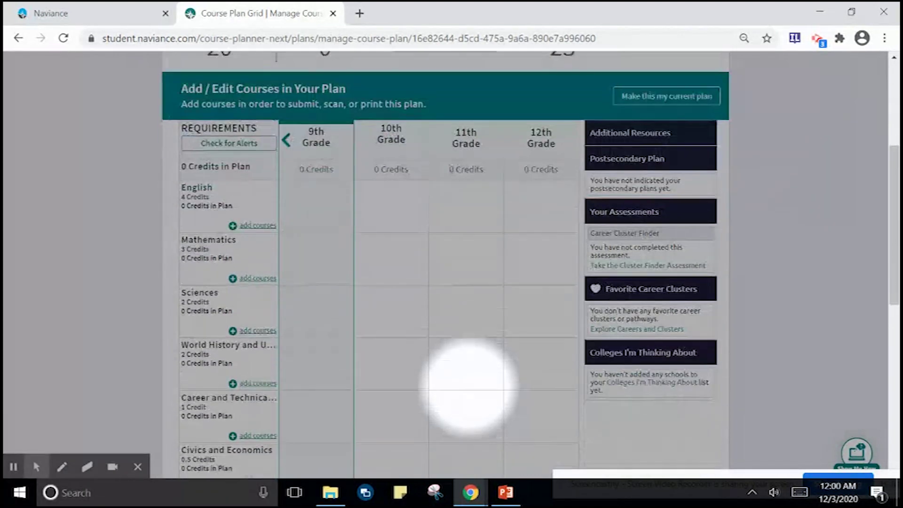
scroll(469, 386, up, 3)
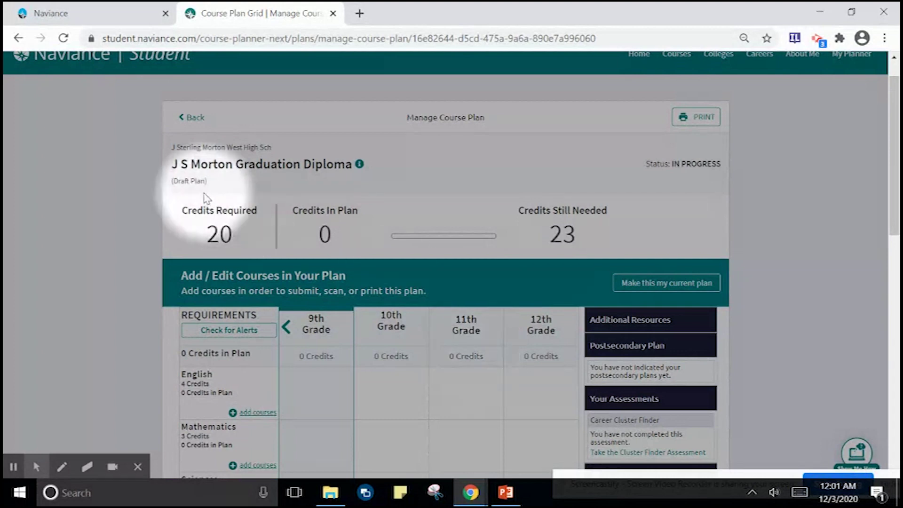
drag(207, 182, 172, 181)
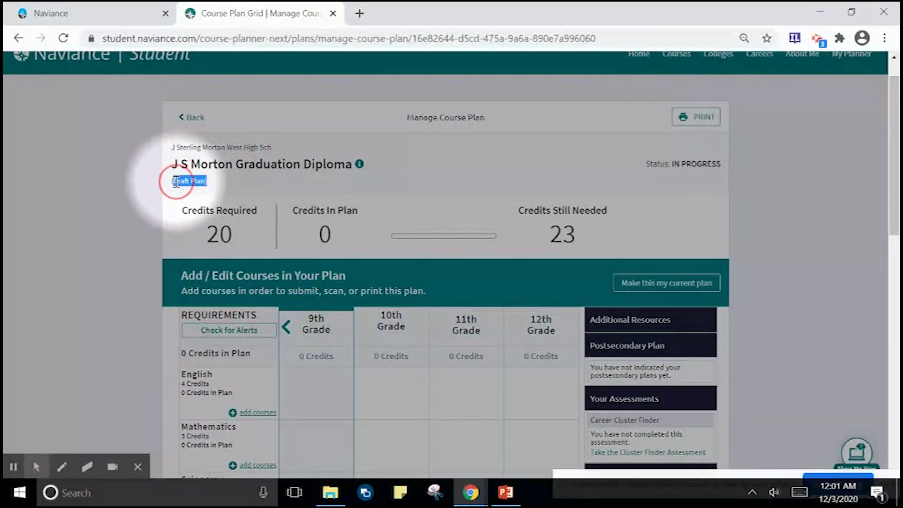
click(170, 181)
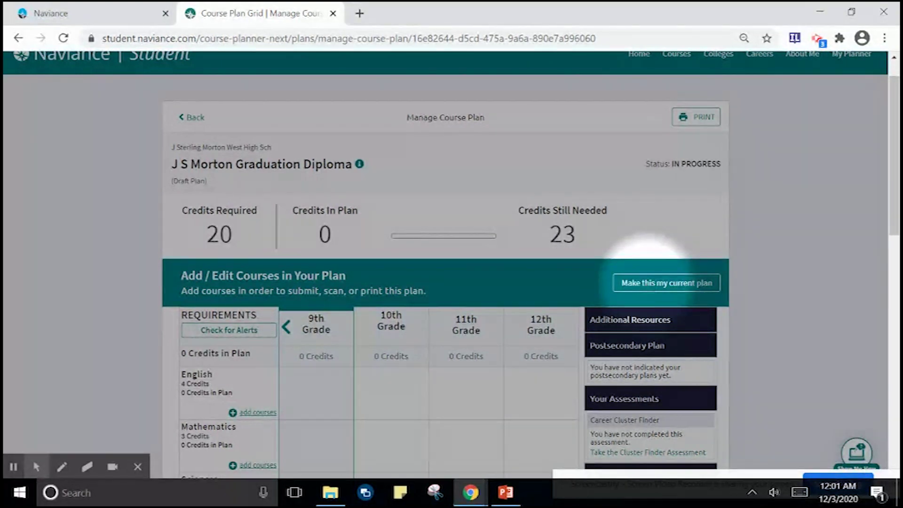
click(647, 282)
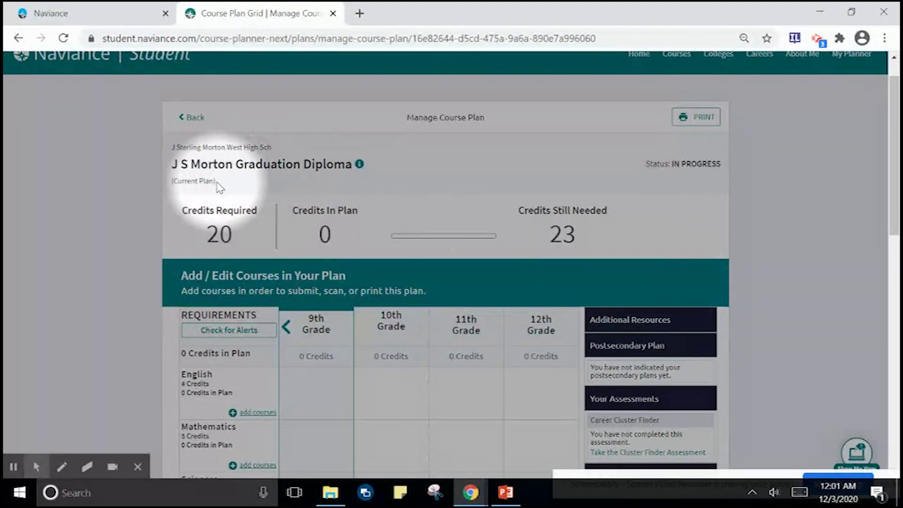
Step: Point out the new (Current Plan) label and scroll down to the 9th–12th grade requirements grid
click(192, 177)
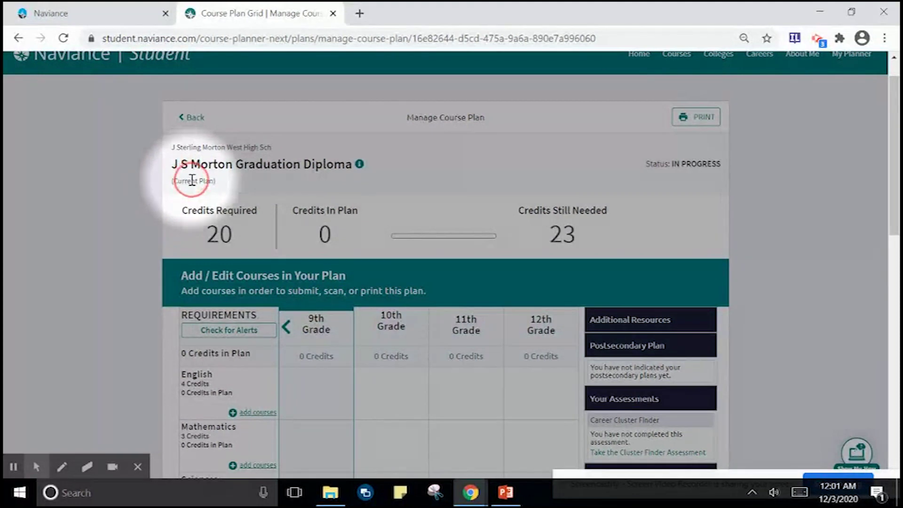
scroll(338, 310, down, 3)
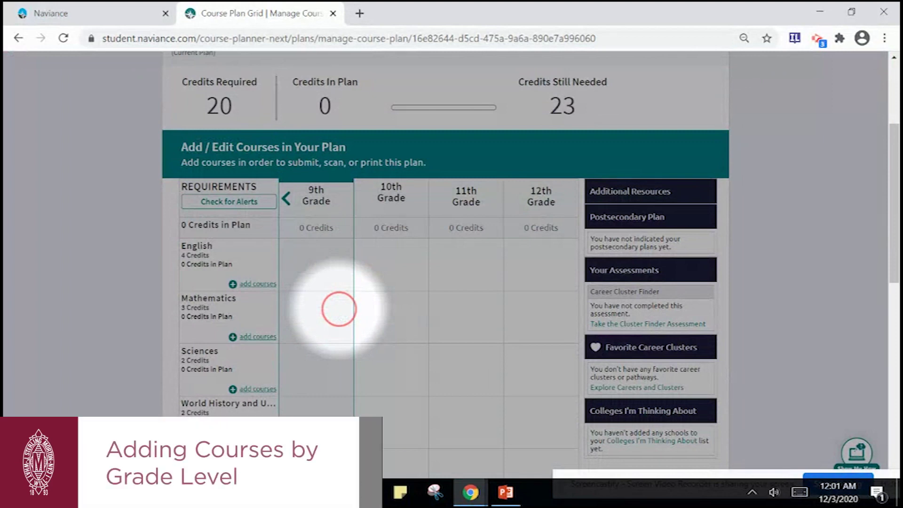
scroll(338, 309, down, 1)
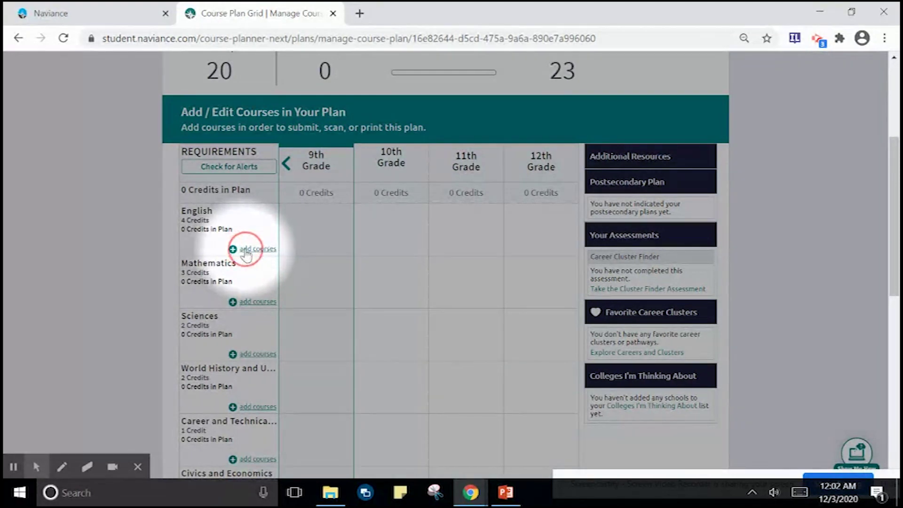
Step: Choose ENGLISH I-S1 and ENGLISH I-S2 for Grade 9 and view the I-S1 co-requisites
click(246, 249)
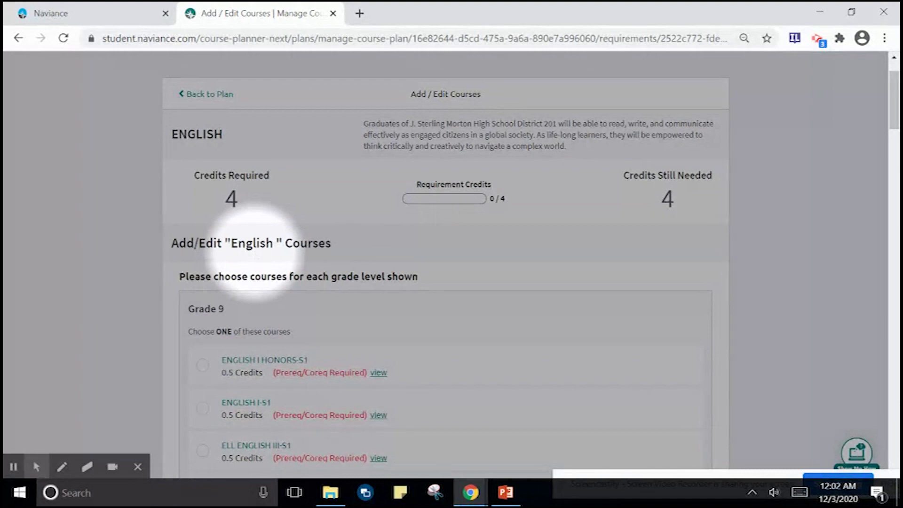
scroll(254, 252, down, 3)
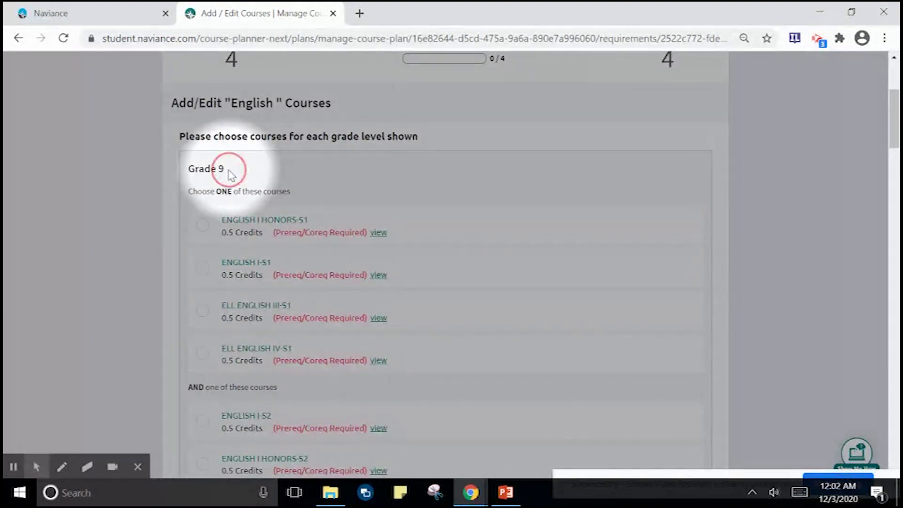
drag(229, 173, 188, 169)
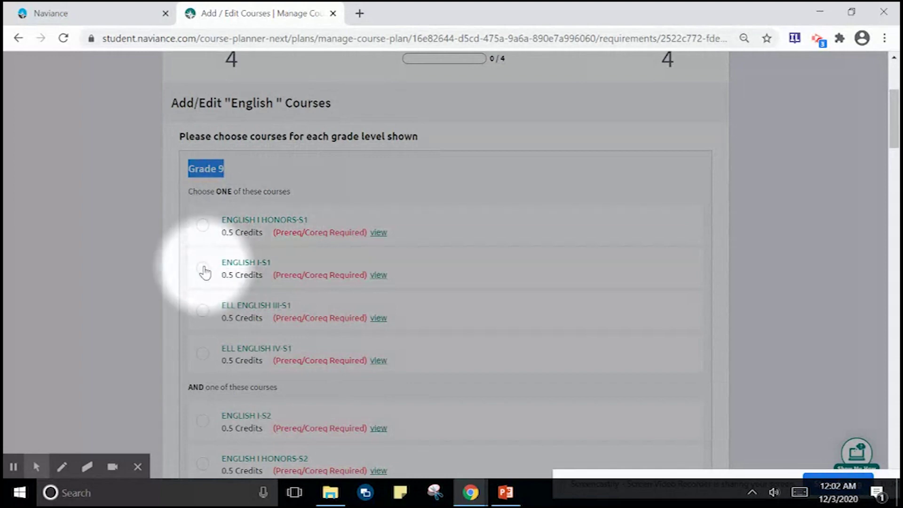
click(203, 268)
scroll(204, 270, down, 4)
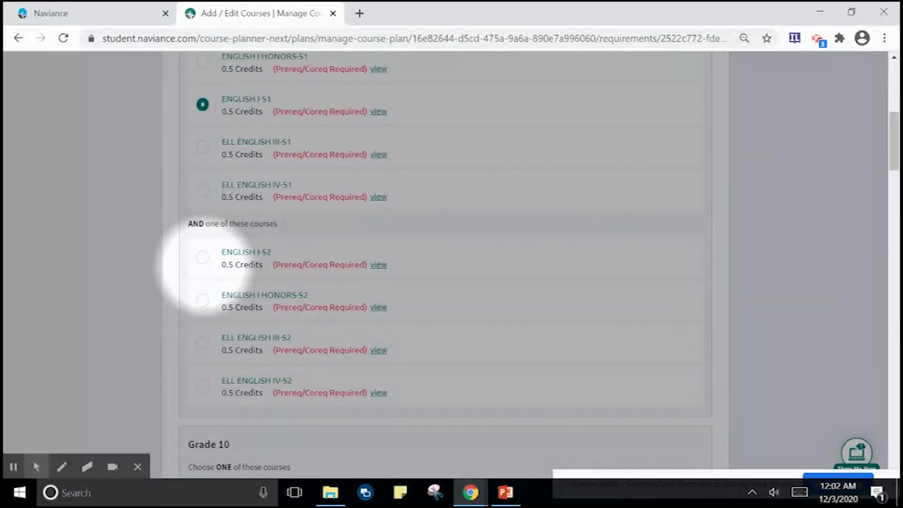
click(202, 257)
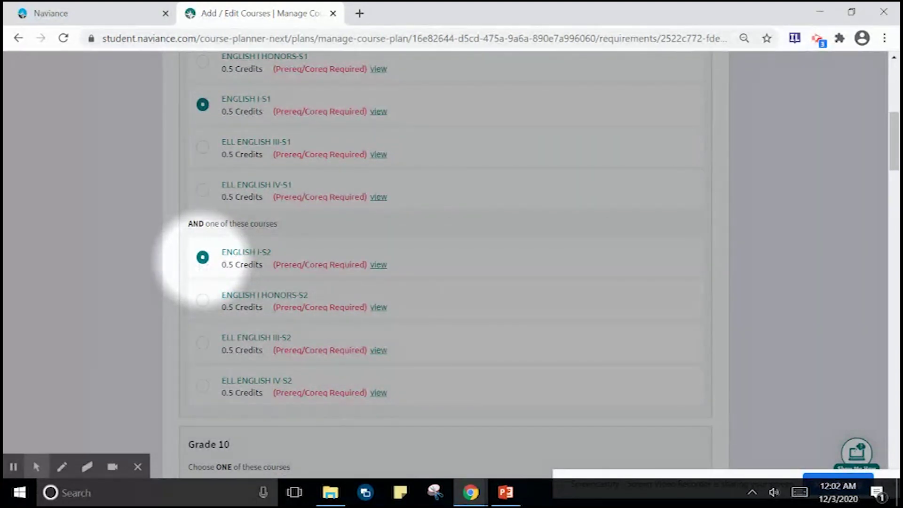
click(379, 113)
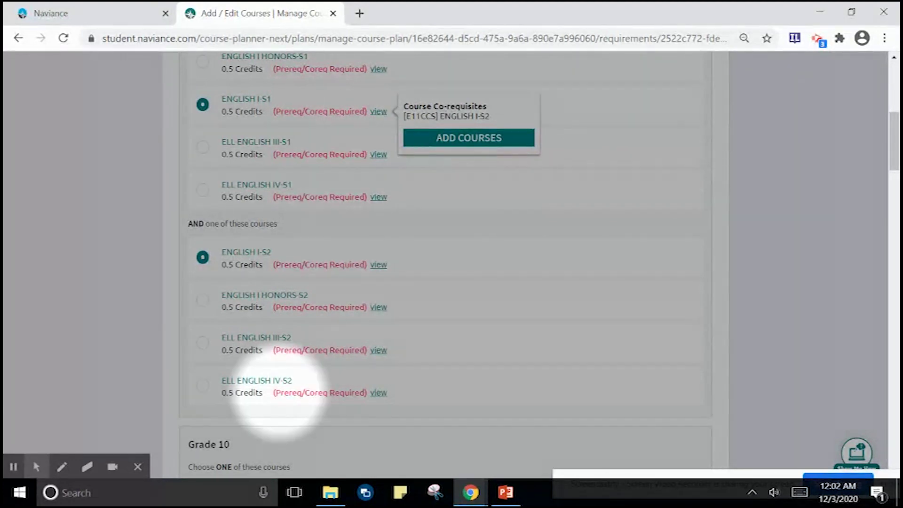
Step: Add the chosen English courses to the plan and highlight them in the 9th-grade list
scroll(311, 311, down, 1)
scroll(313, 304, down, 20)
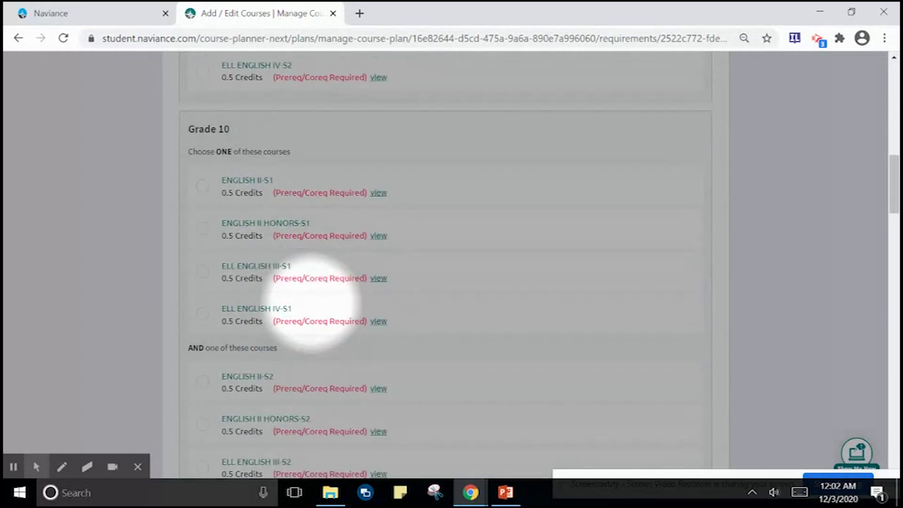
scroll(313, 306, down, 7)
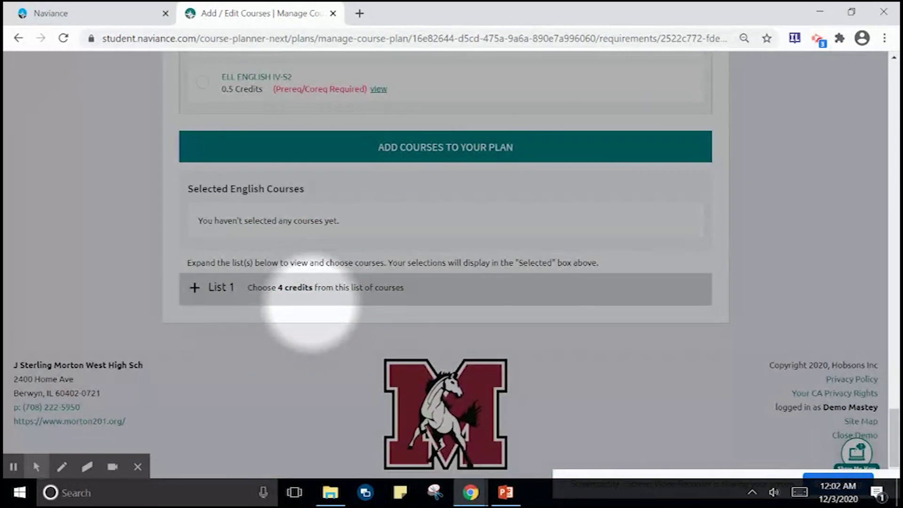
click(441, 148)
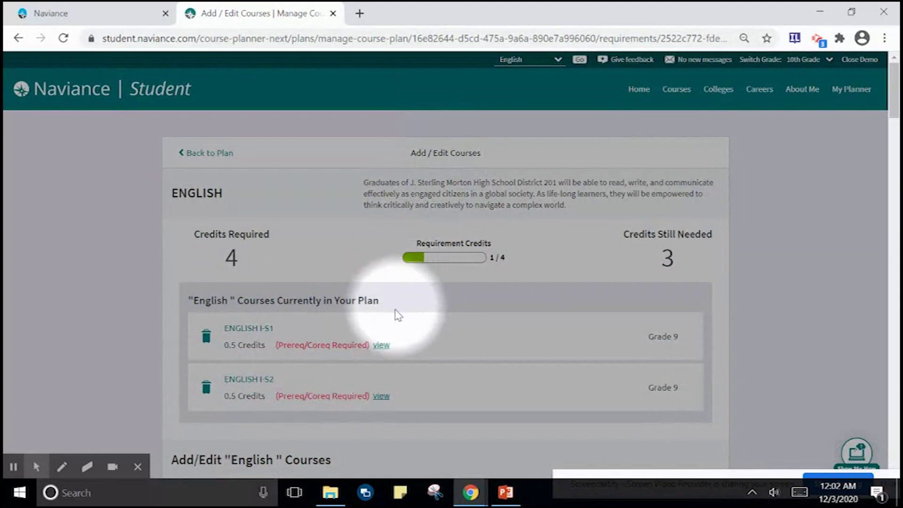
drag(382, 302, 189, 306)
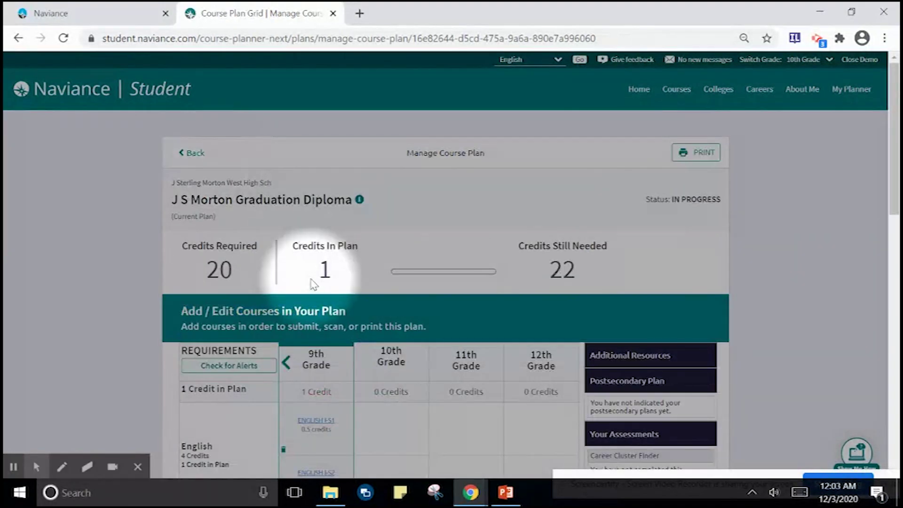
scroll(320, 268, down, 6)
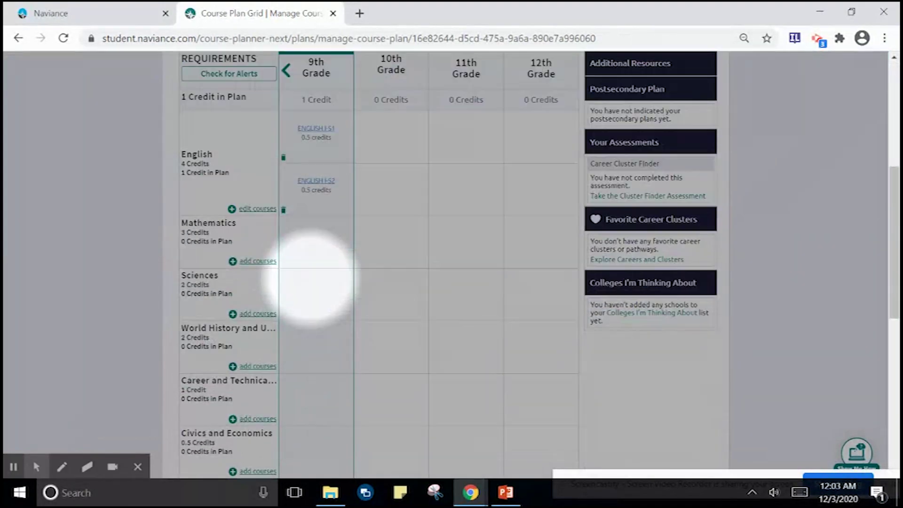
Step: Add INTEGRATED MATH I-S1 and I-S2 for Grade 9 and return to the course plan grid
click(251, 262)
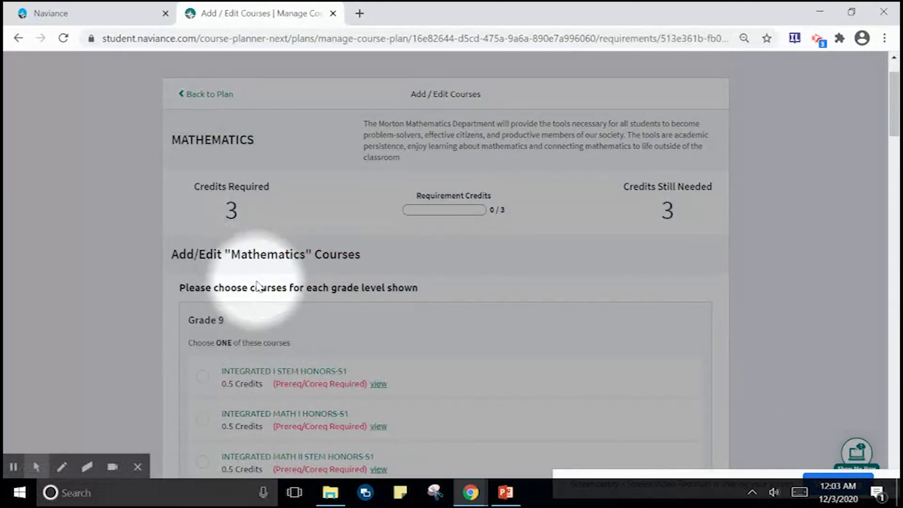
scroll(257, 286, down, 4)
drag(234, 136, 194, 135)
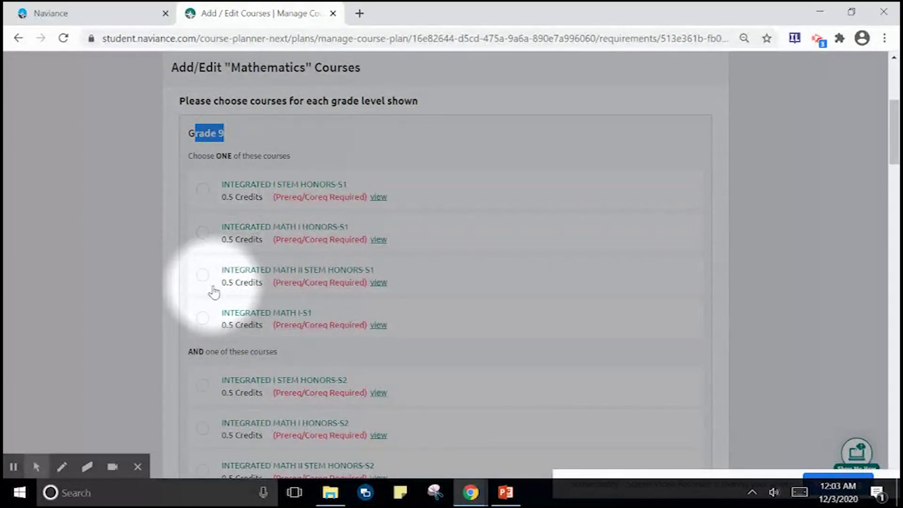
scroll(205, 311, down, 3)
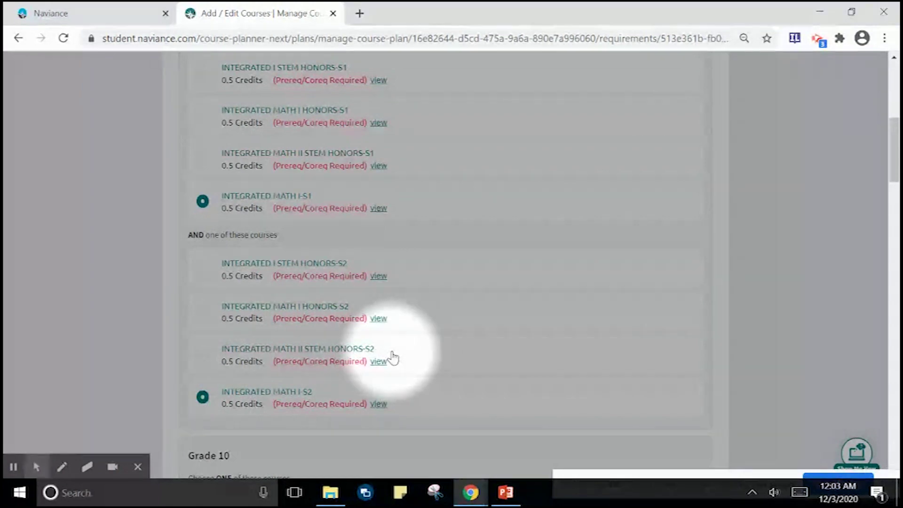
scroll(391, 359, down, 15)
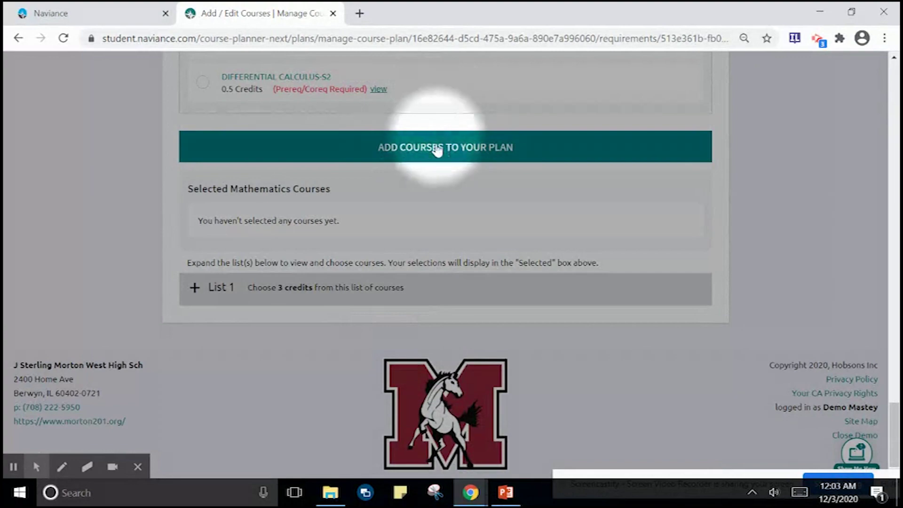
click(438, 147)
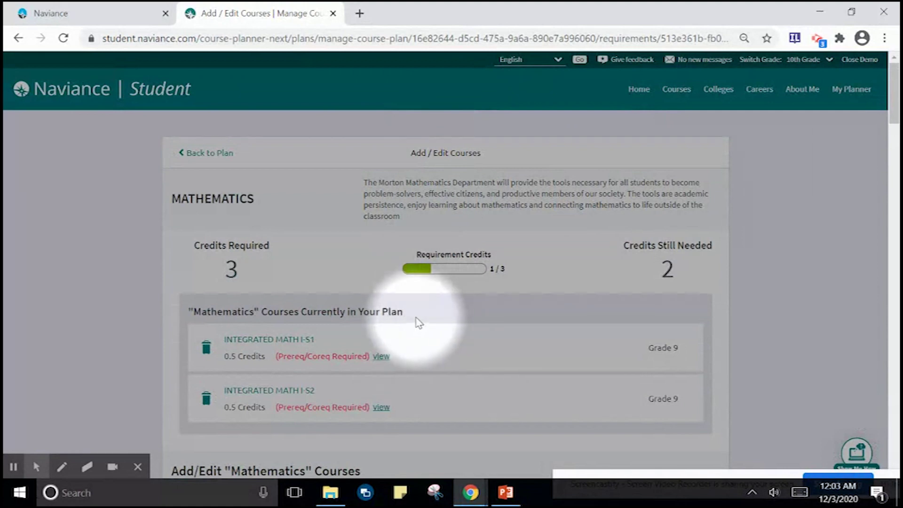
drag(405, 312, 188, 323)
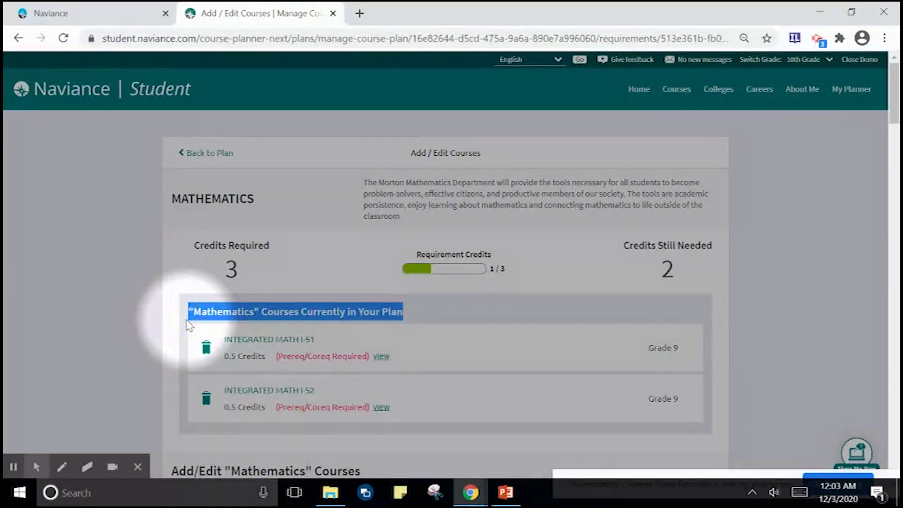
click(194, 157)
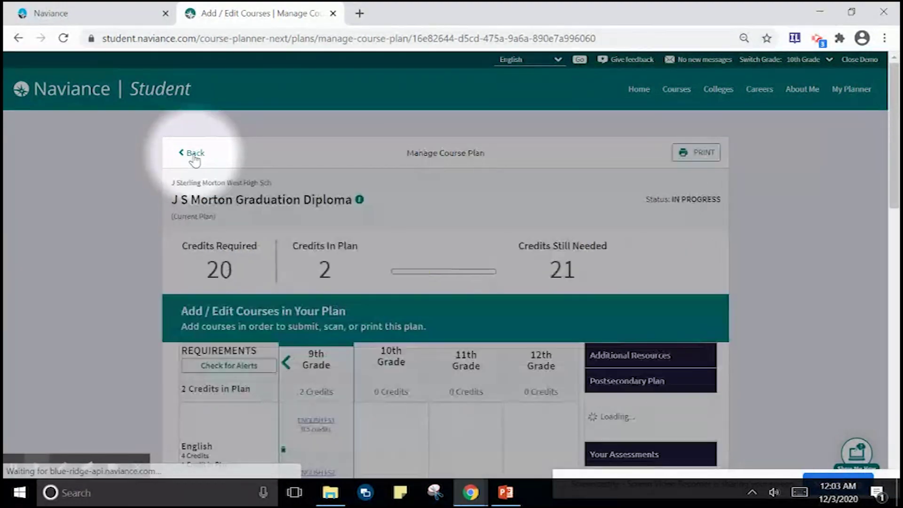
Step: Review the 9th-grade column with Biology, World History, Health and Physical Education, now at 5 credits
scroll(219, 273, down, 4)
scroll(221, 287, down, 3)
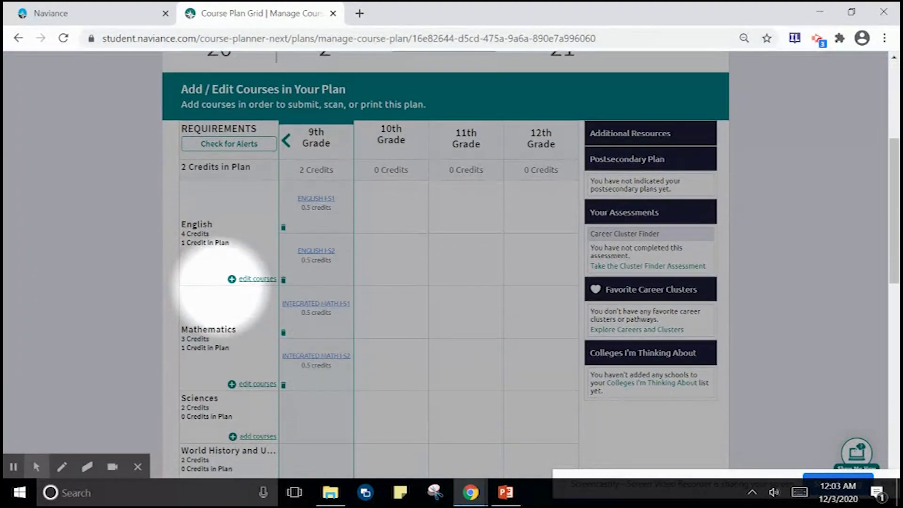
scroll(221, 277, down, 1)
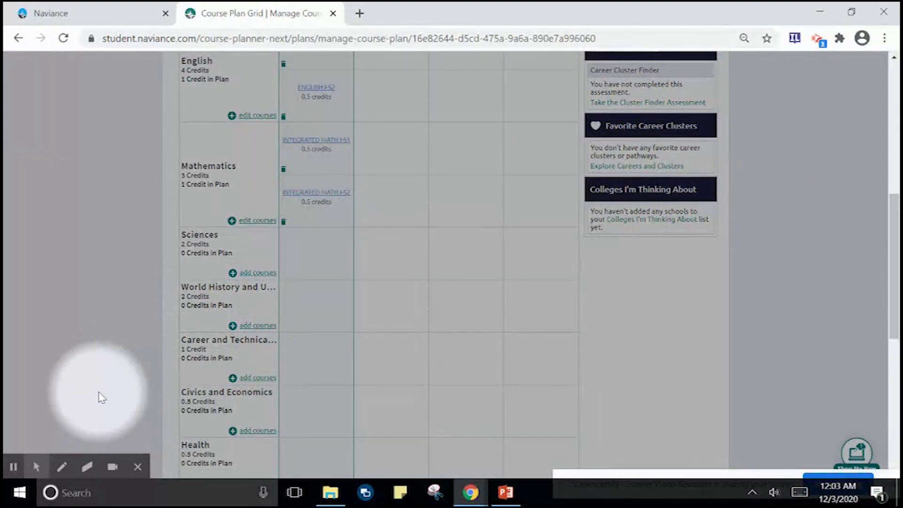
click(13, 466)
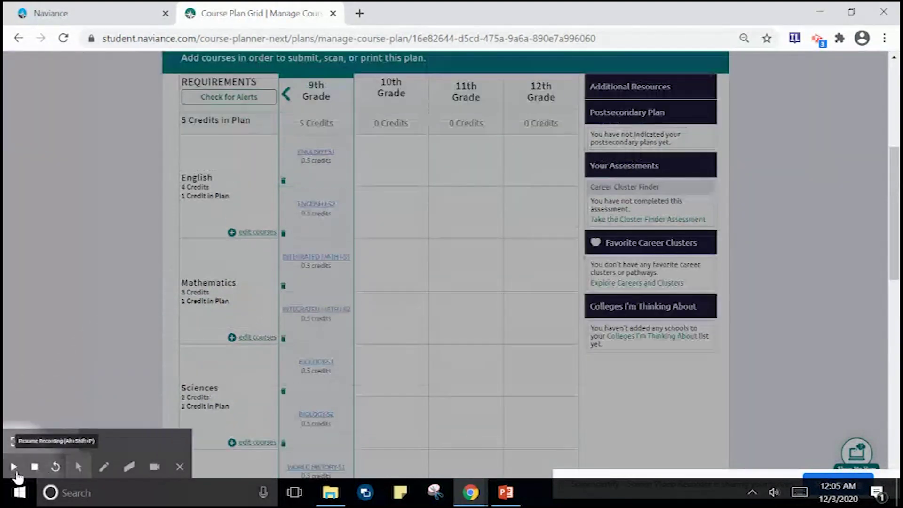
click(15, 467)
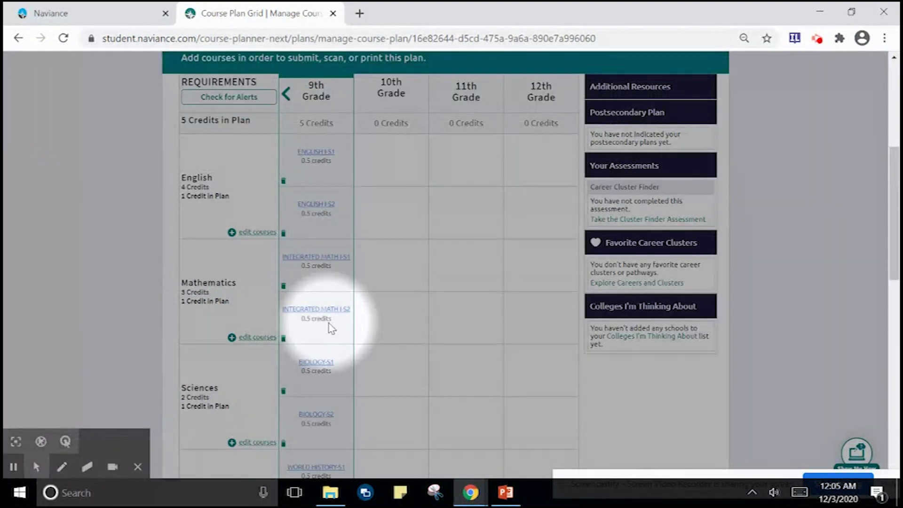
scroll(328, 322, down, 10)
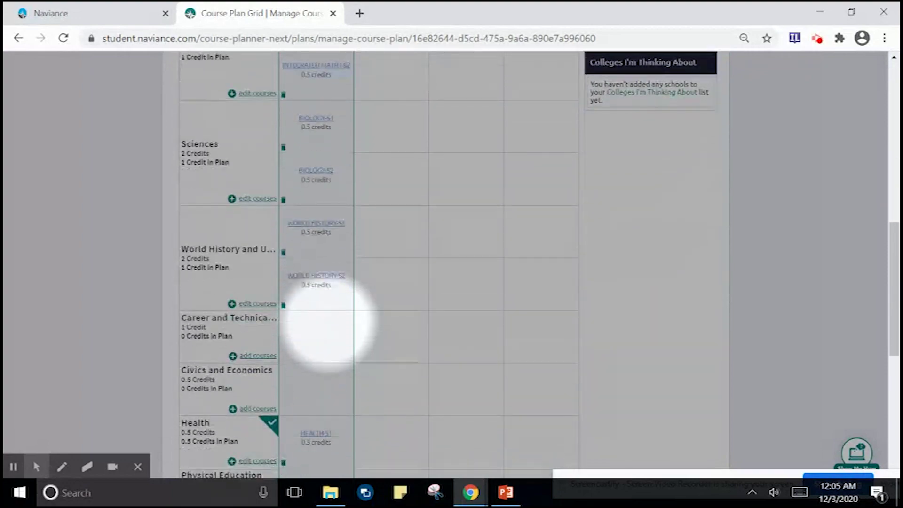
scroll(328, 321, up, 9)
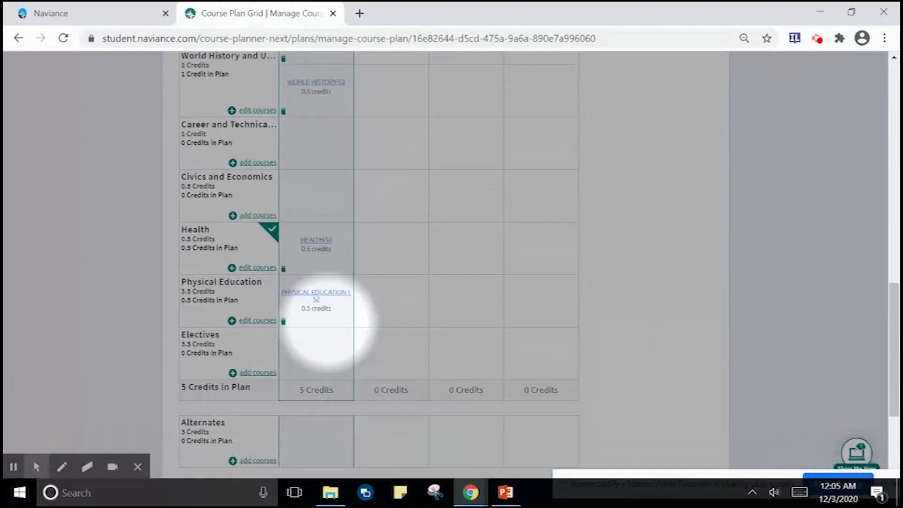
scroll(327, 321, up, 3)
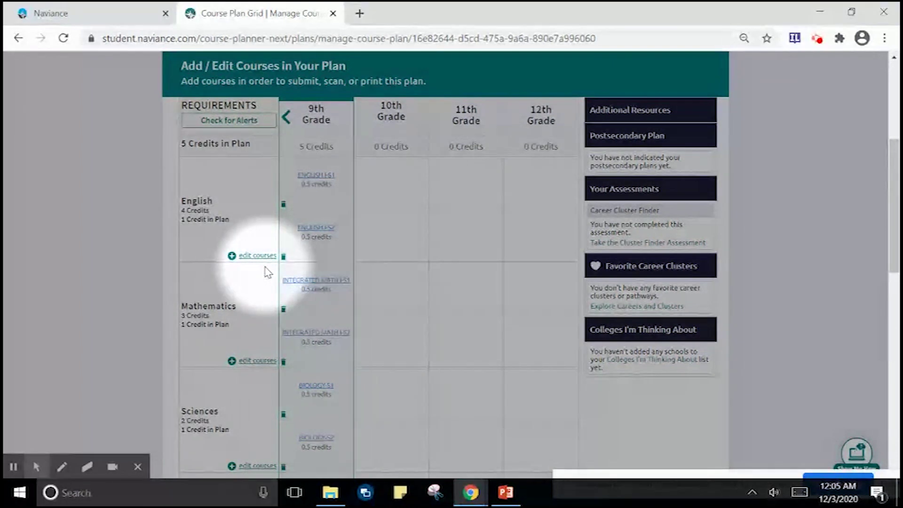
scroll(263, 268, down, 1)
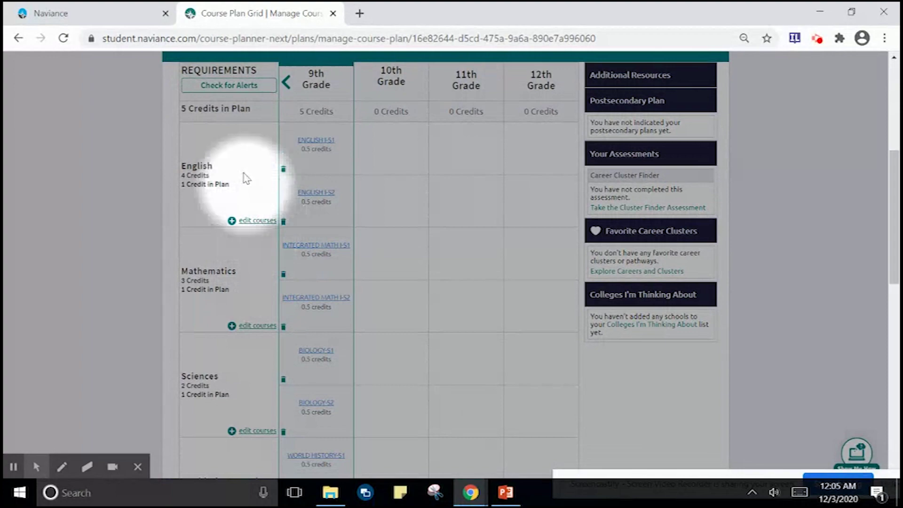
scroll(244, 241, down, 10)
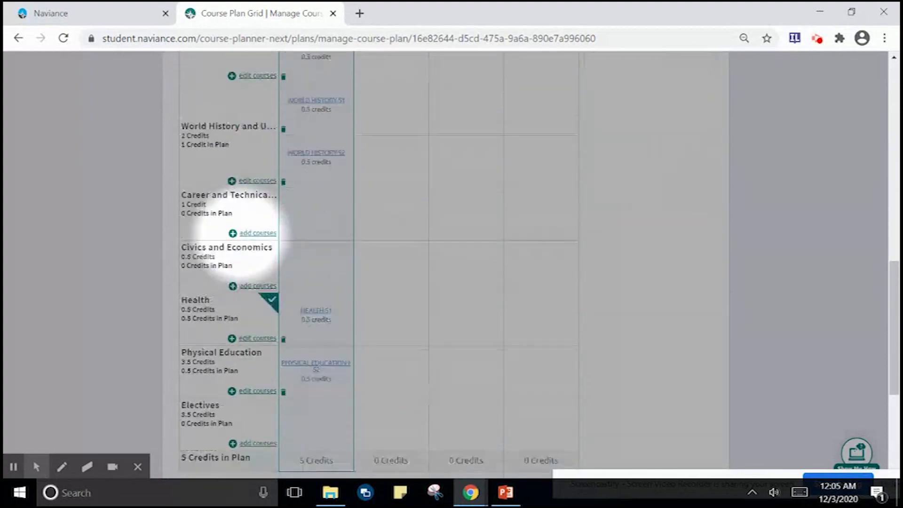